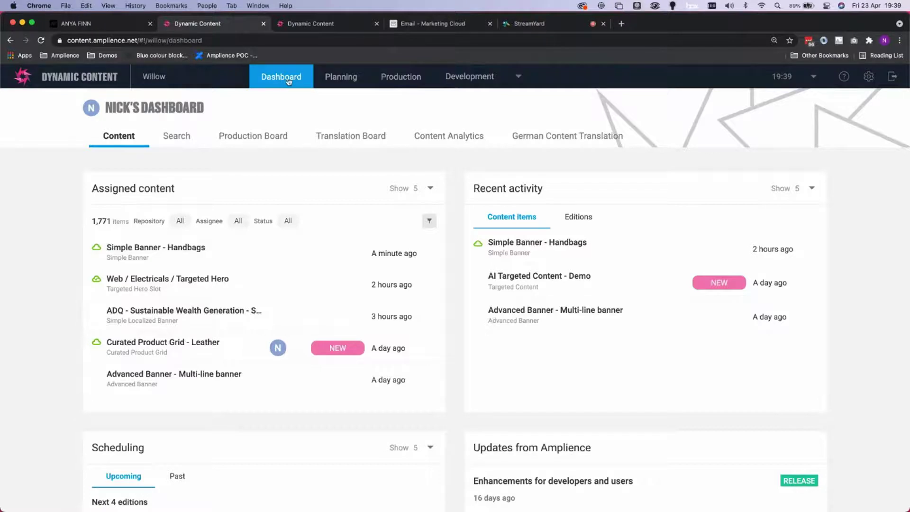
Step: Look over the planning timeline and the 01 Banners folder in the production content library, comparing its list and grid layouts
{"action": "left_click", "coordinate": [325, 78]}
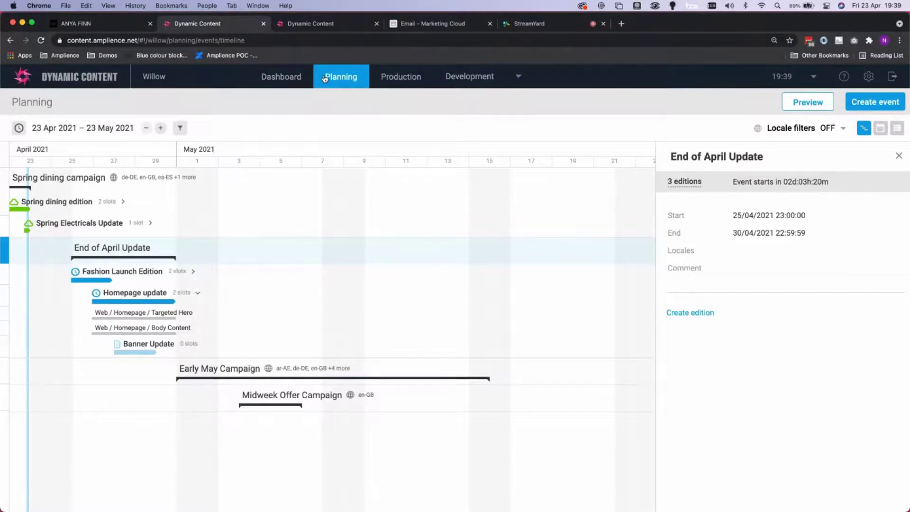
{"action": "left_click", "coordinate": [393, 78]}
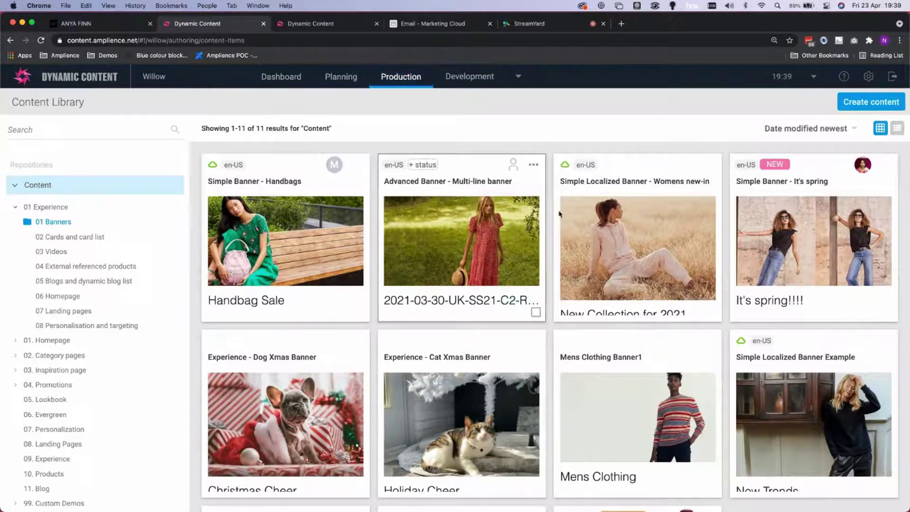
{"action": "scroll", "coordinate": [631, 441], "scroll_direction": "down", "scroll_amount": 5}
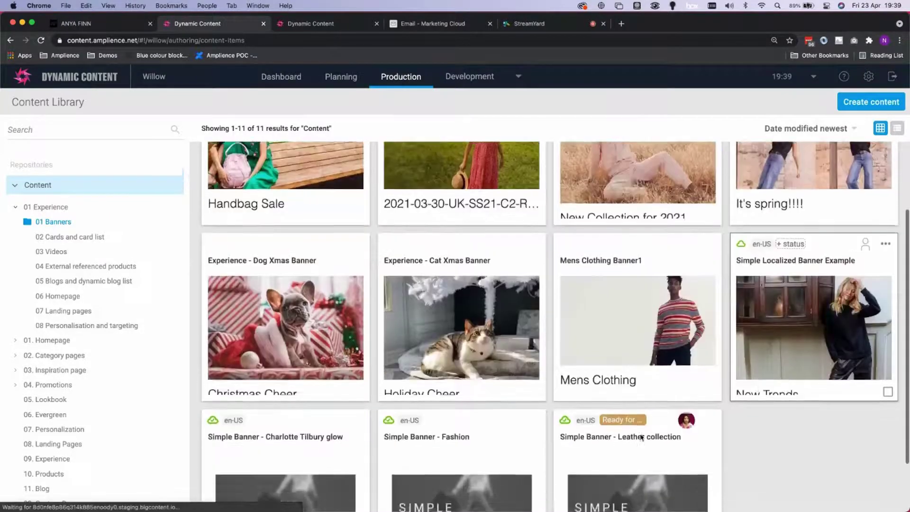
{"action": "scroll", "coordinate": [630, 441], "scroll_direction": "up", "scroll_amount": 5}
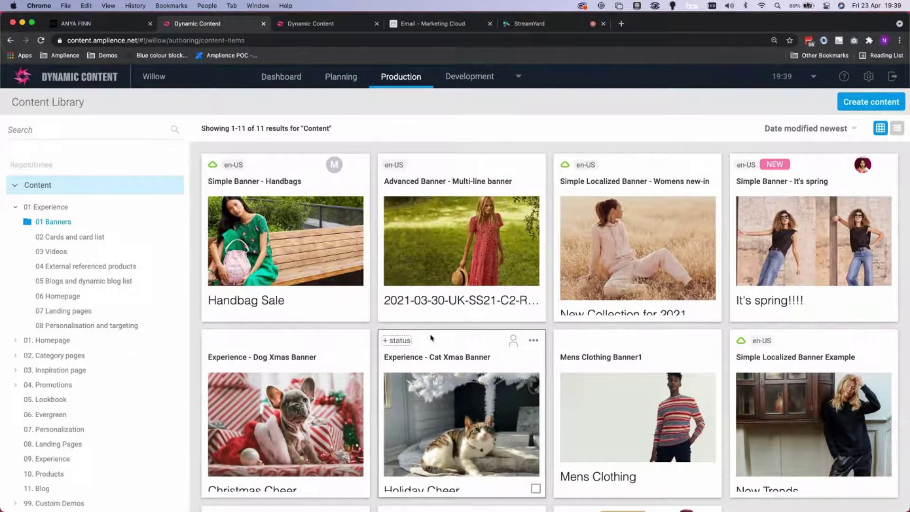
{"action": "left_click", "coordinate": [897, 129]}
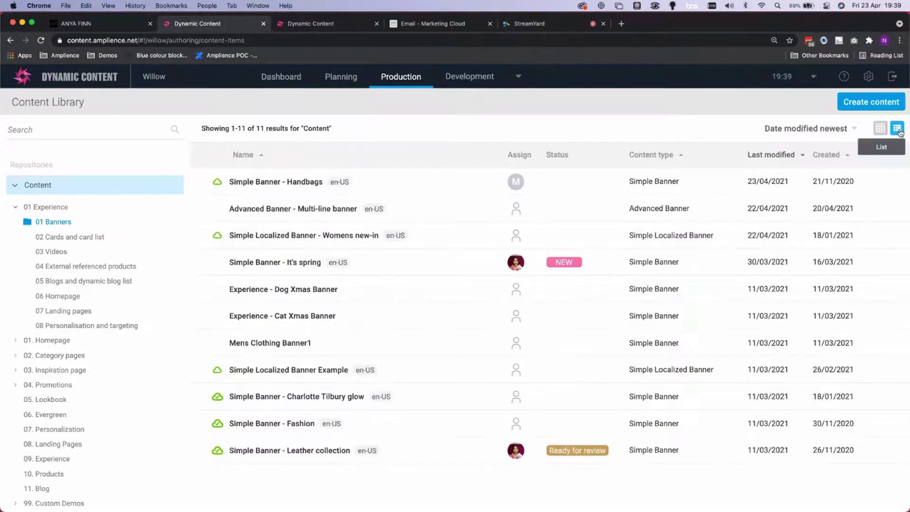
{"action": "left_click", "coordinate": [881, 130]}
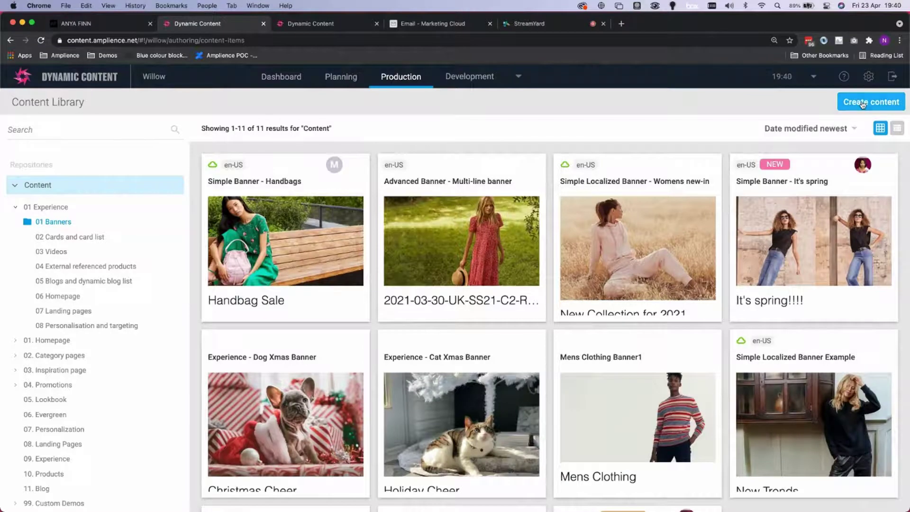
Step: Browse the content types available for creating new content, and leave the chooser without picking one
{"action": "left_click", "coordinate": [862, 104]}
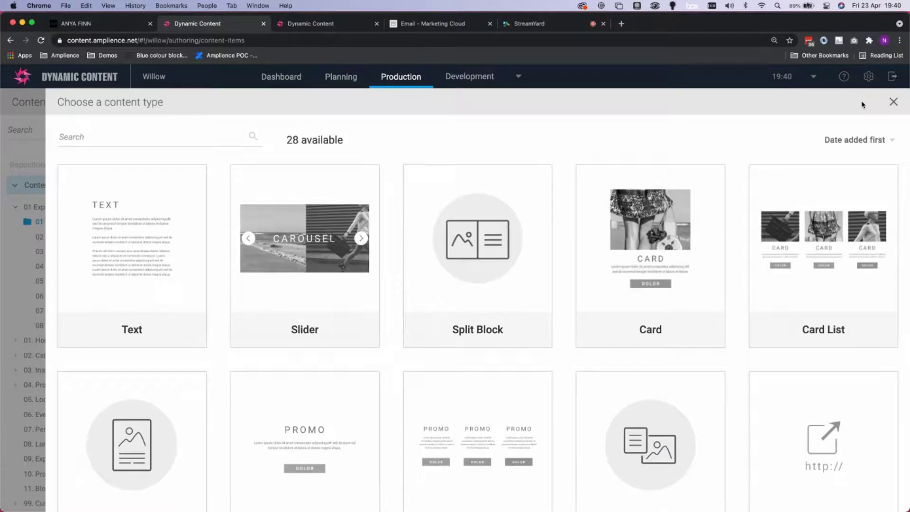
{"action": "mouse_move", "coordinate": [449, 193]}
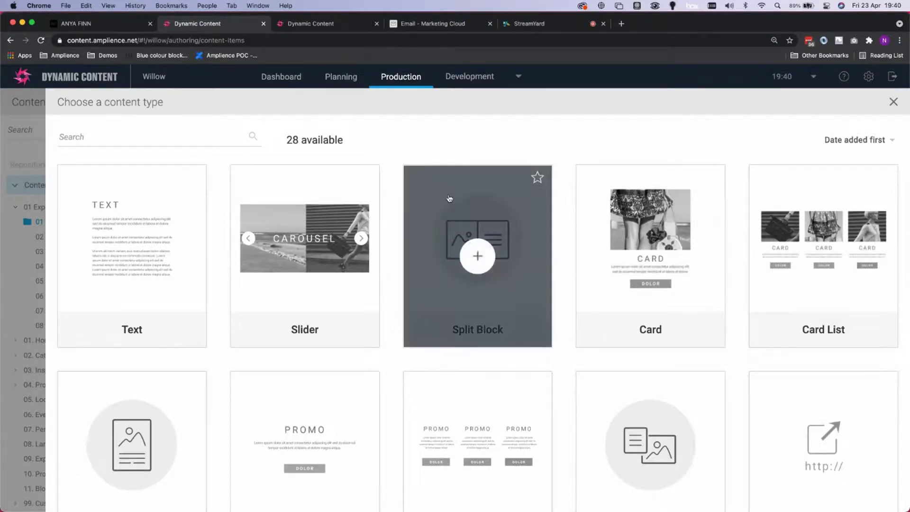
{"action": "scroll", "coordinate": [448, 194], "scroll_direction": "down", "scroll_amount": 8}
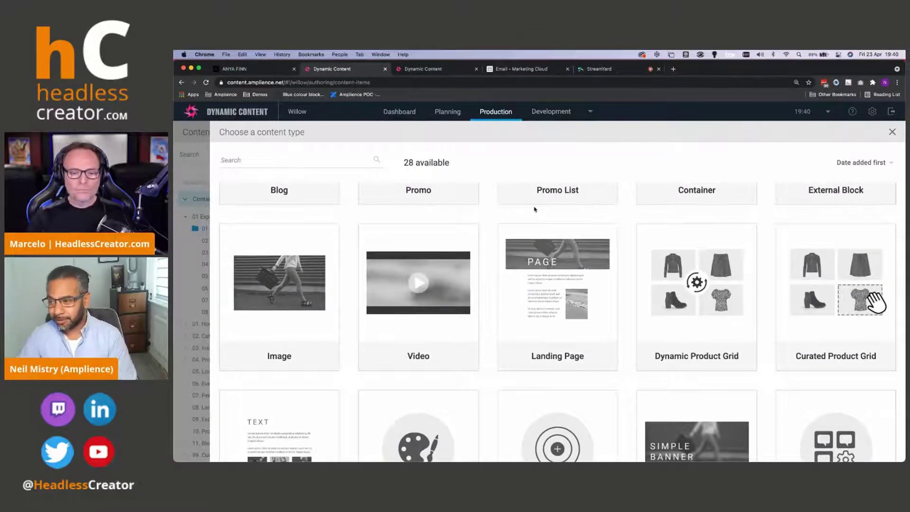
{"action": "left_click", "coordinate": [891, 133]}
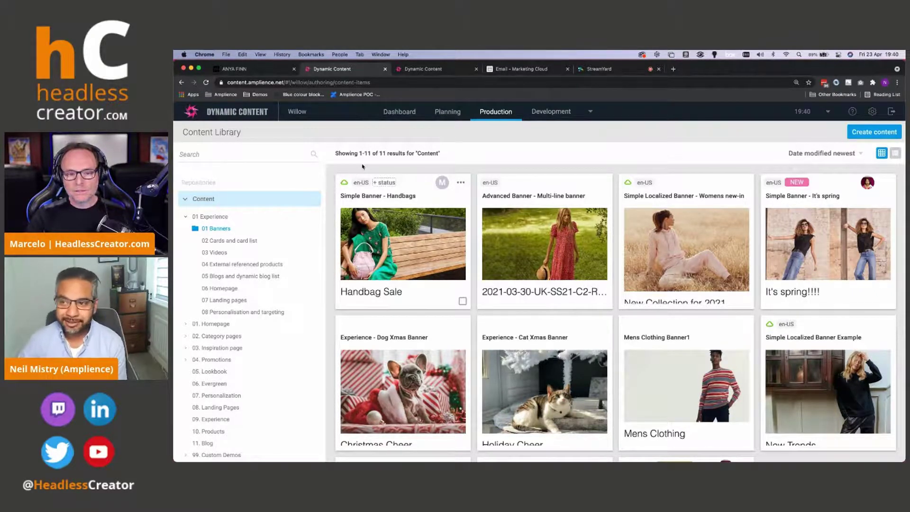
Step: Search the content type schemas in the development area for "simple" and open the simple-banner.json schema
{"action": "left_click", "coordinate": [587, 112]}
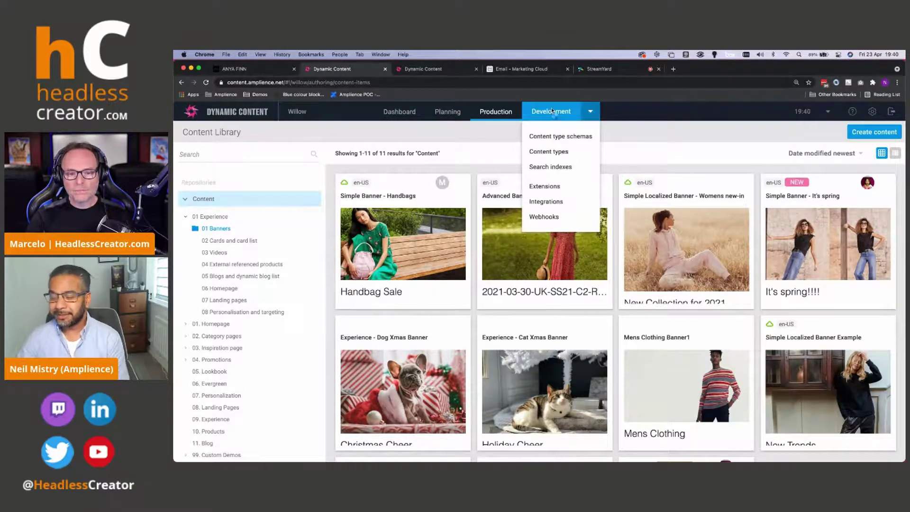
{"action": "left_click", "coordinate": [552, 111]}
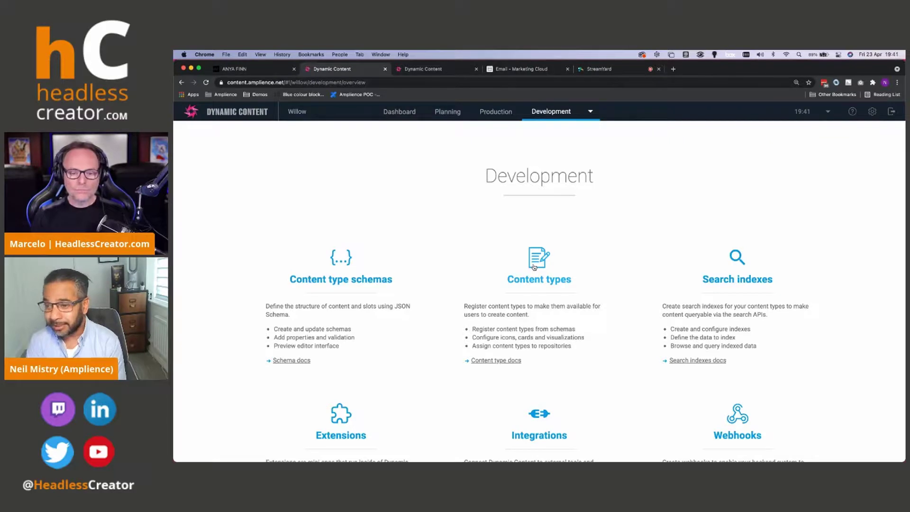
{"action": "left_click", "coordinate": [349, 270]}
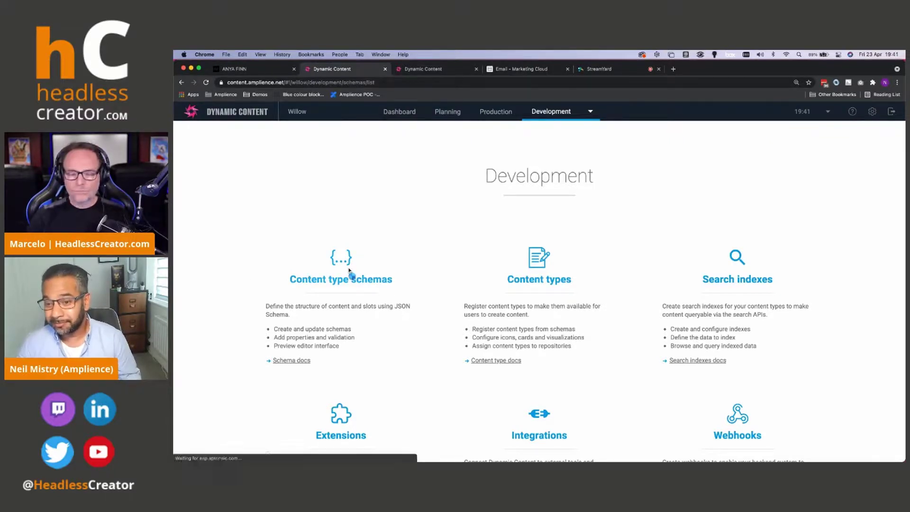
{"action": "left_click", "coordinate": [260, 160]}
{"action": "type", "text": "simple"}
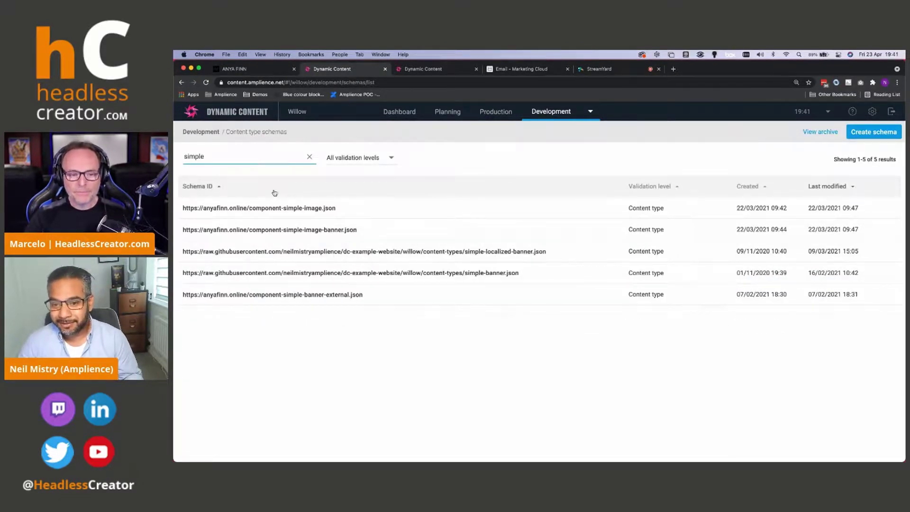
{"action": "left_click", "coordinate": [436, 275]}
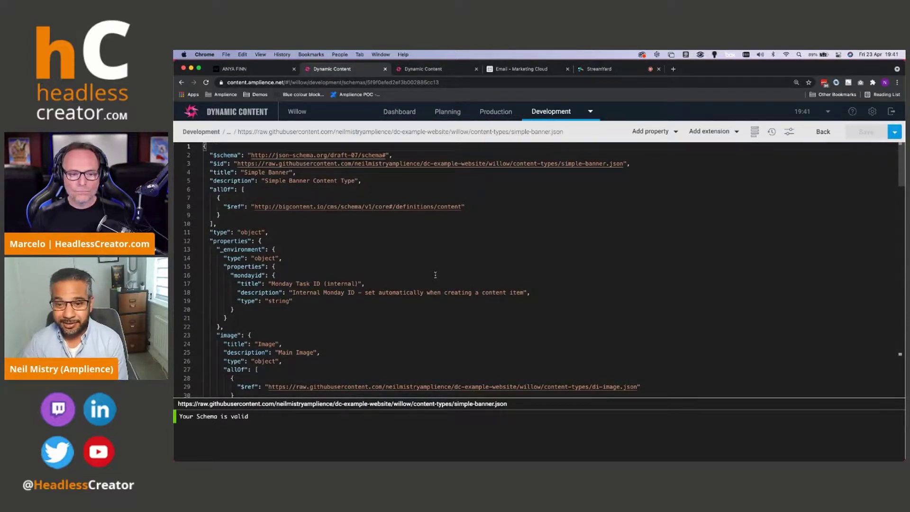
Step: Read through the JSON code of the Simple Banner schema and return to its beginning
{"action": "scroll", "coordinate": [435, 273], "scroll_direction": "down", "scroll_amount": 4}
{"action": "scroll", "coordinate": [437, 268], "scroll_direction": "down", "scroll_amount": 6}
{"action": "scroll", "coordinate": [437, 268], "scroll_direction": "up", "scroll_amount": 10}
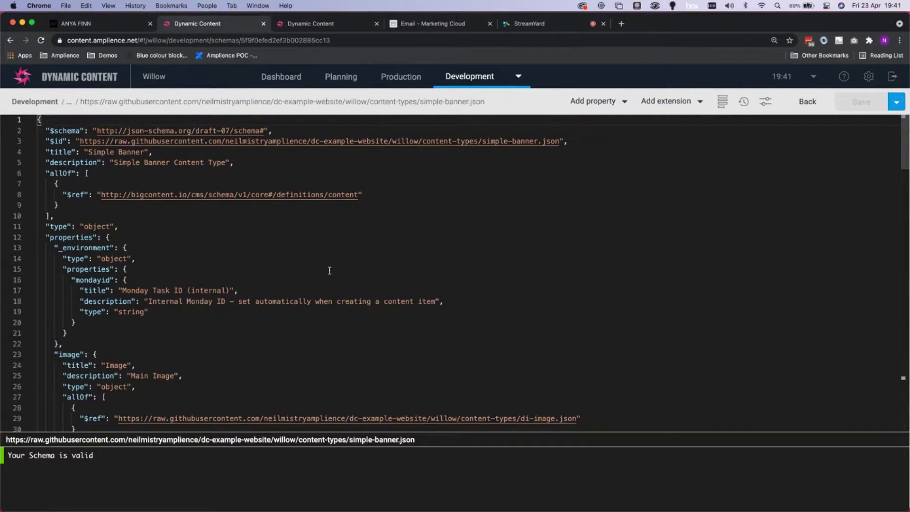
Step: Show the content form preview beside the schema code and review the property types that can be added
{"action": "left_click", "coordinate": [721, 101]}
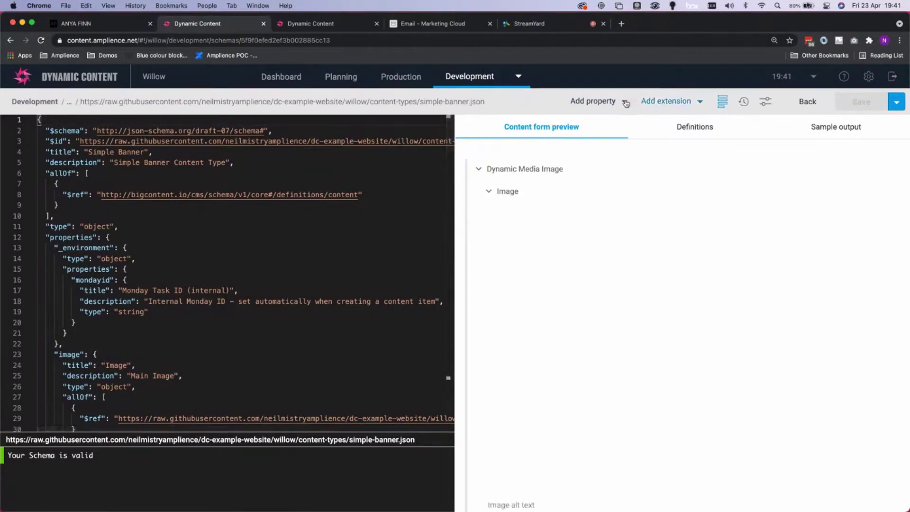
{"action": "left_click", "coordinate": [608, 103]}
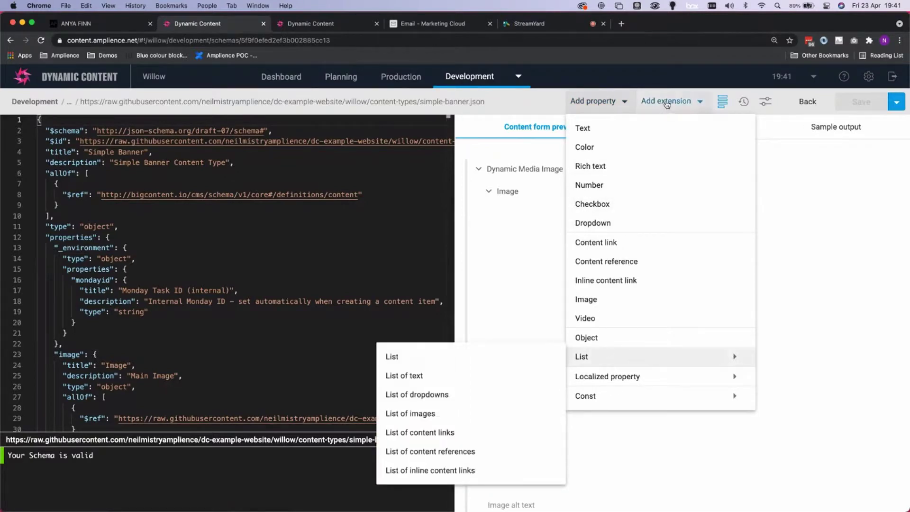
{"action": "left_click", "coordinate": [666, 103]}
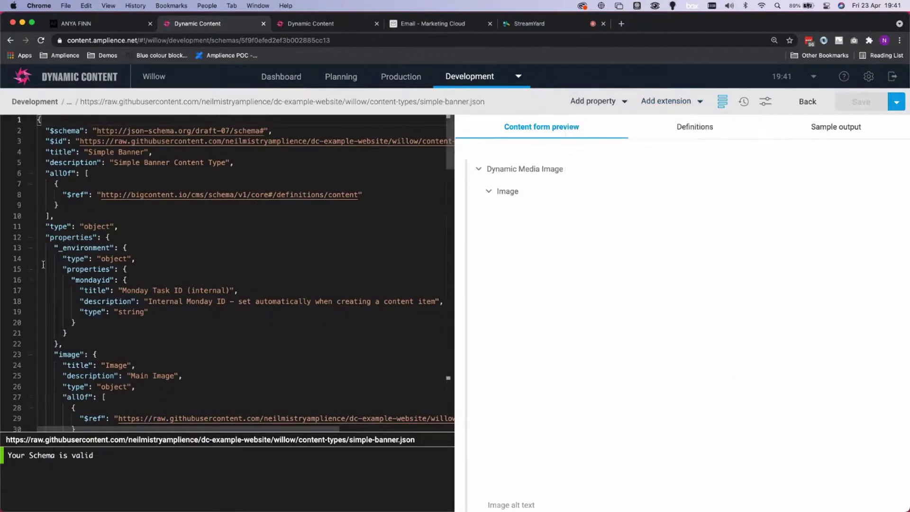
Step: Examine the opacity and text positioning code alongside the form preview's image, positioning, banner text and CTA fields
{"action": "scroll", "coordinate": [67, 267], "scroll_direction": "down", "scroll_amount": 10}
{"action": "scroll", "coordinate": [67, 267], "scroll_direction": "down", "scroll_amount": 3}
{"action": "scroll", "coordinate": [511, 296], "scroll_direction": "down", "scroll_amount": 5}
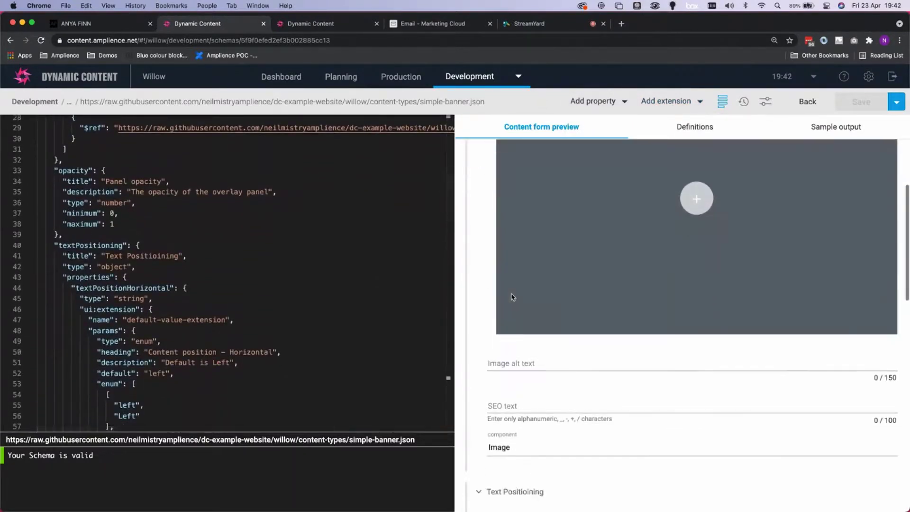
{"action": "scroll", "coordinate": [512, 296], "scroll_direction": "down", "scroll_amount": 5}
{"action": "scroll", "coordinate": [511, 297], "scroll_direction": "down", "scroll_amount": 3}
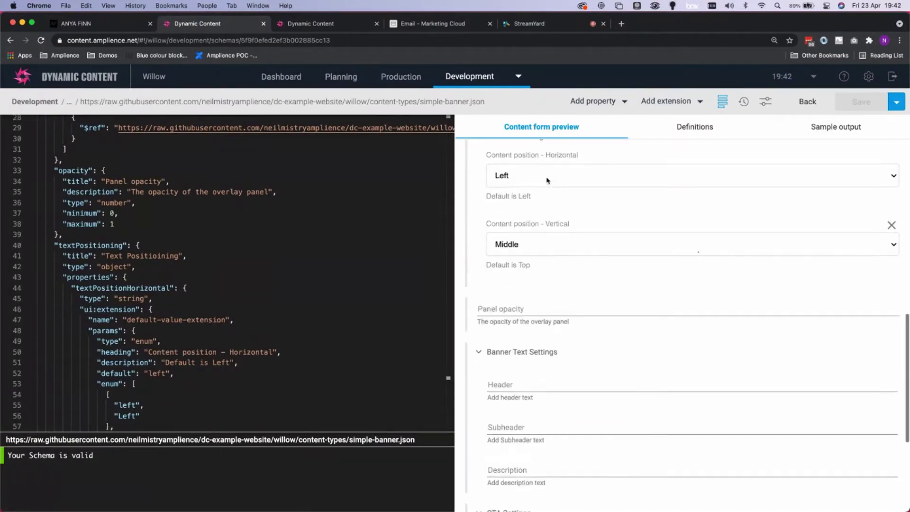
{"action": "scroll", "coordinate": [558, 258], "scroll_direction": "down", "scroll_amount": 2}
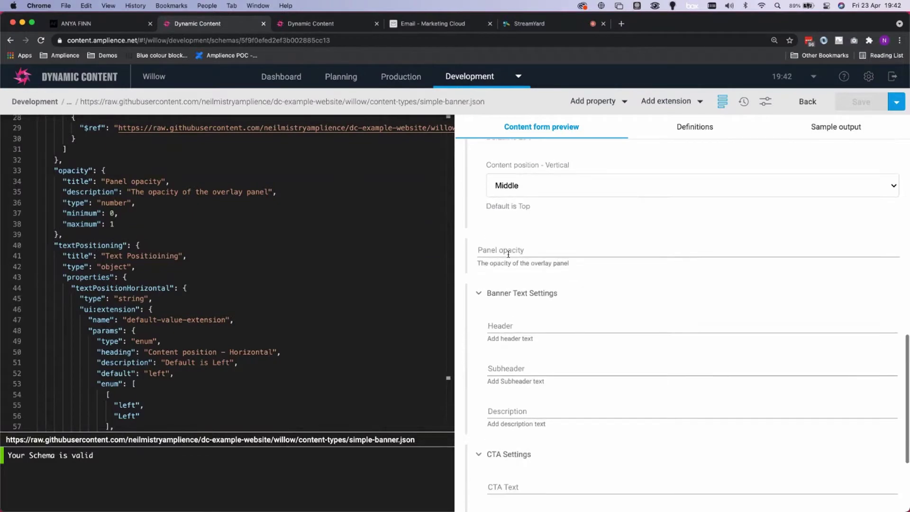
{"action": "scroll", "coordinate": [525, 300], "scroll_direction": "down", "scroll_amount": 1}
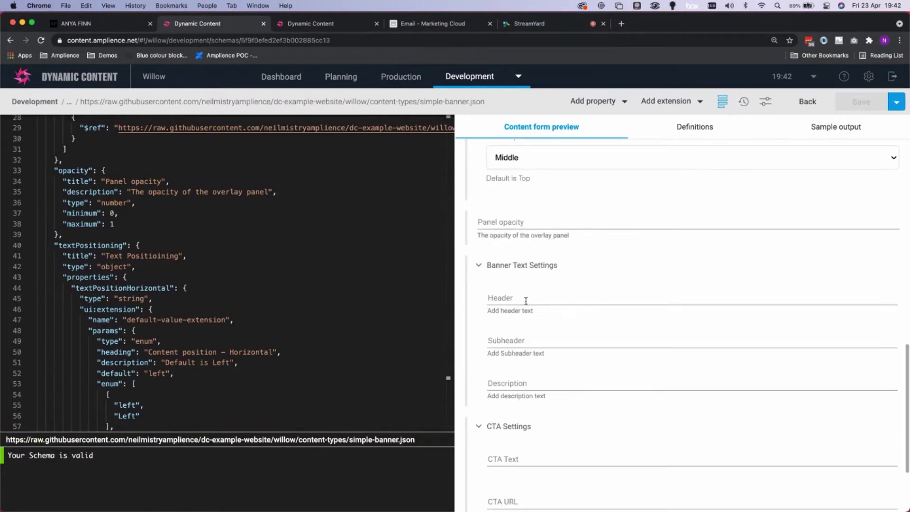
{"action": "scroll", "coordinate": [525, 301], "scroll_direction": "down", "scroll_amount": 2}
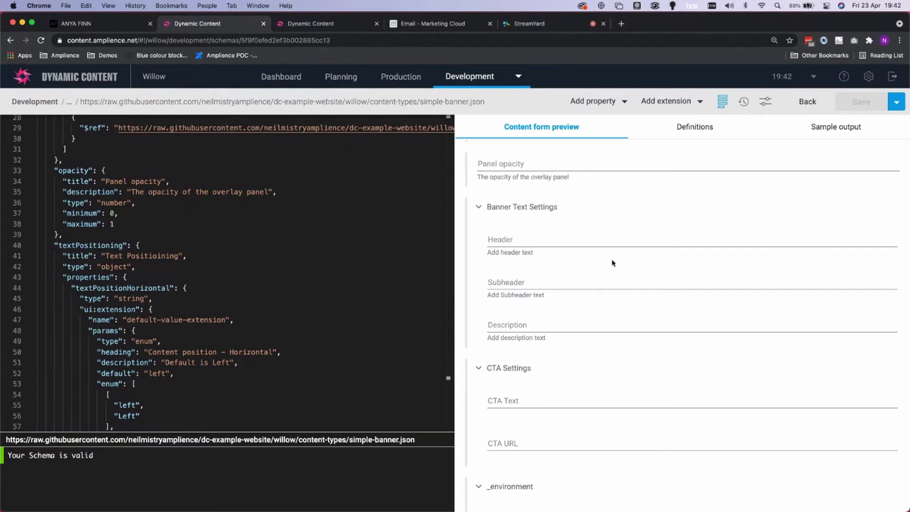
Step: Display the schema's sample output and examine the JSON for the banner text, CTA settings and image
{"action": "left_click", "coordinate": [835, 127]}
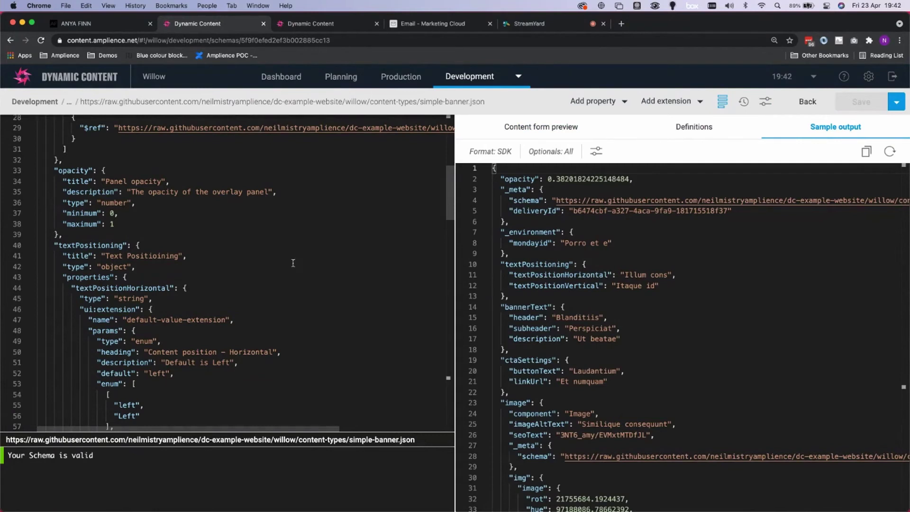
{"action": "scroll", "coordinate": [580, 428], "scroll_direction": "down", "scroll_amount": 3}
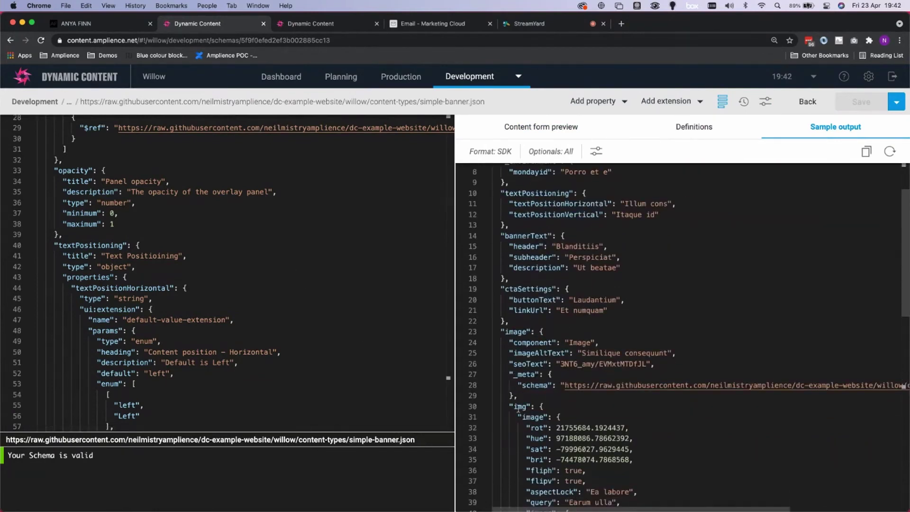